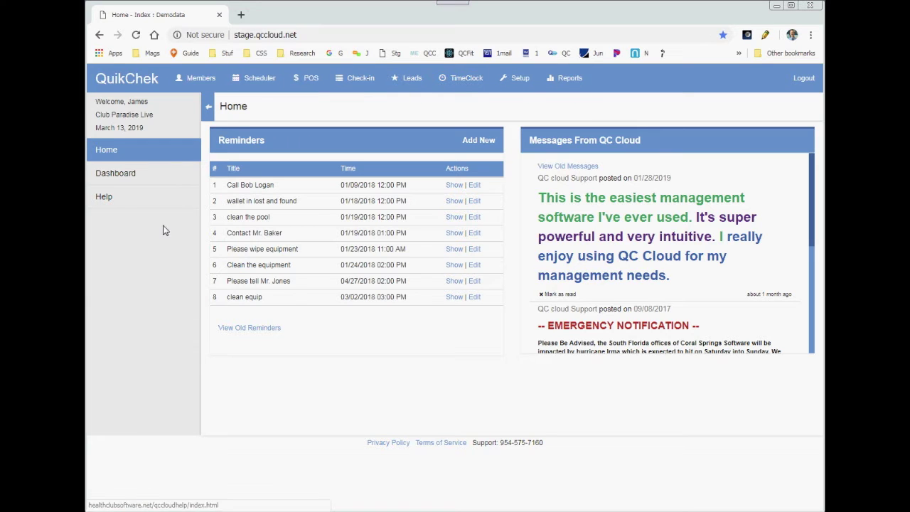
- Go through the Members, POS and Check-in sections and open the Hold Bin
left_click(199, 79)
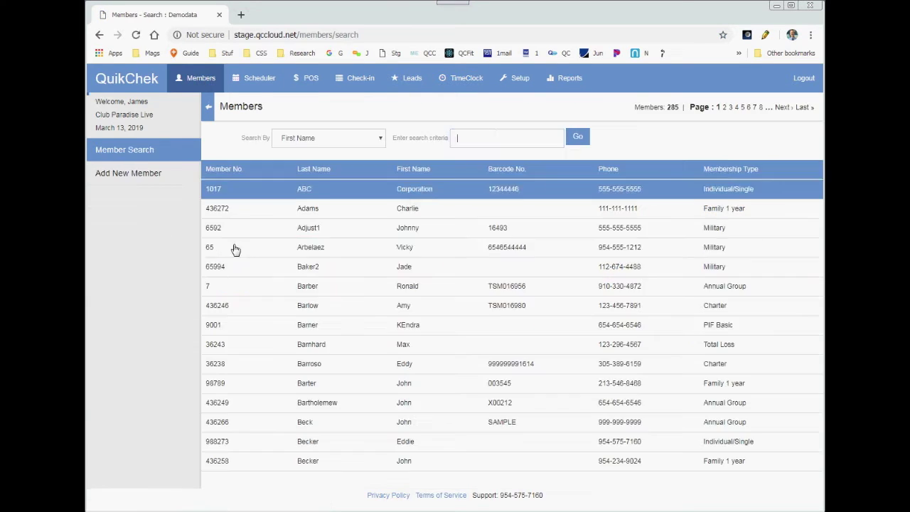
left_click(313, 78)
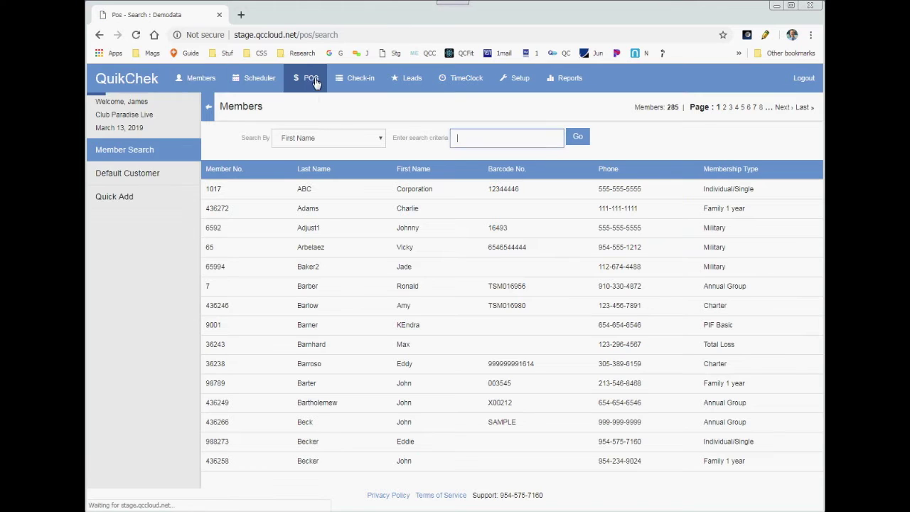
left_click(360, 78)
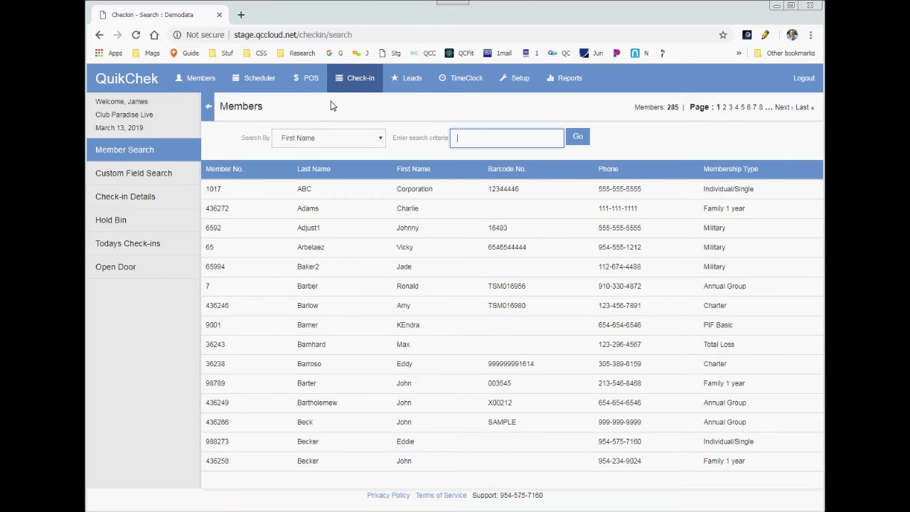
left_click(358, 84)
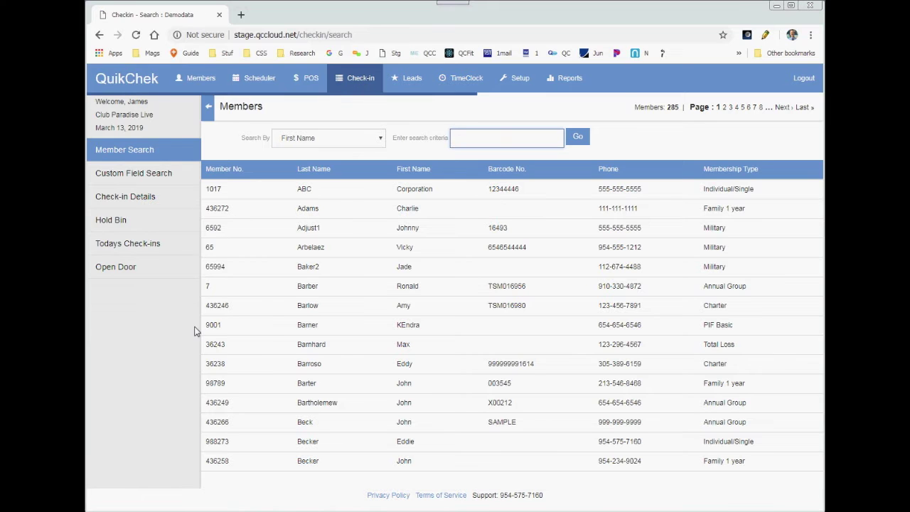
left_click(121, 222)
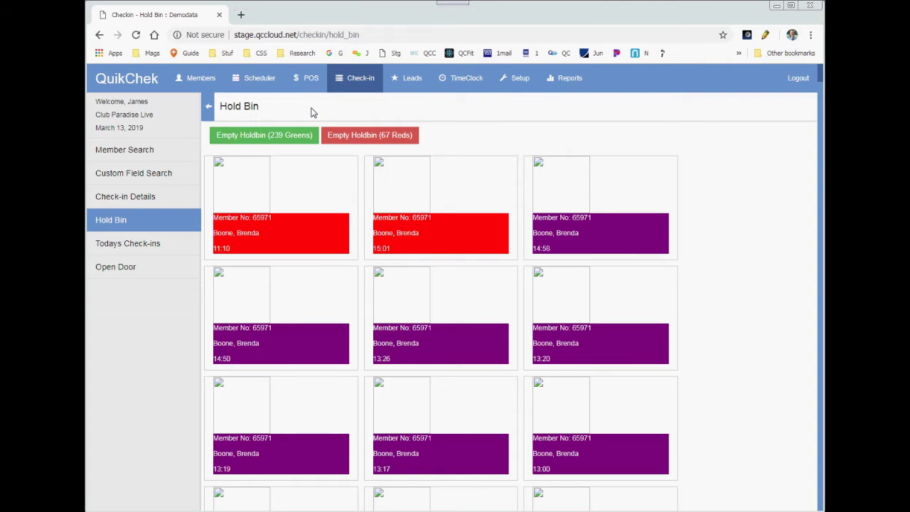
- Leave the Hold Bin for the POS section and return to it through Check-in within the same browser tab
left_click(310, 79)
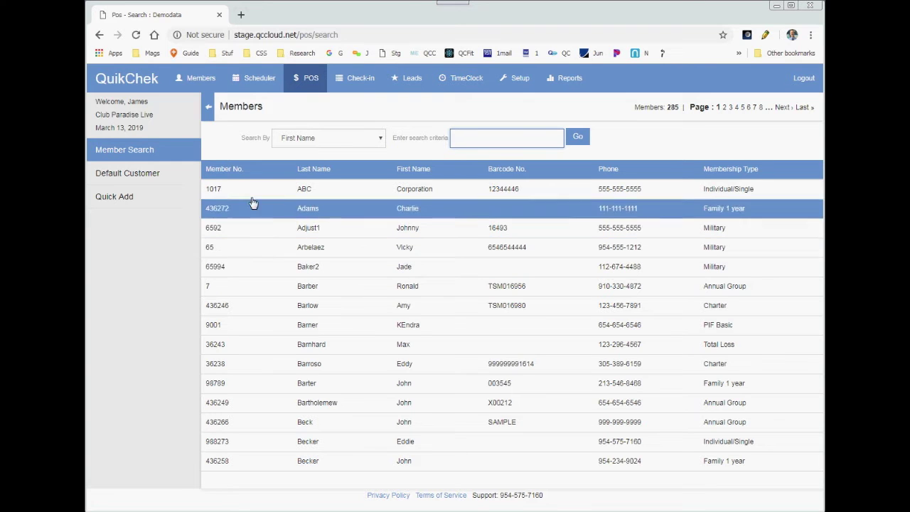
left_click(352, 83)
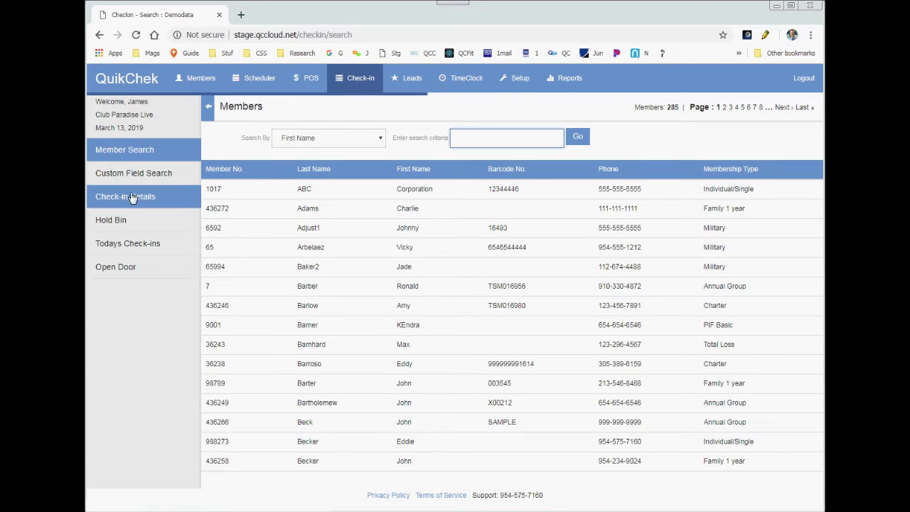
left_click(124, 222)
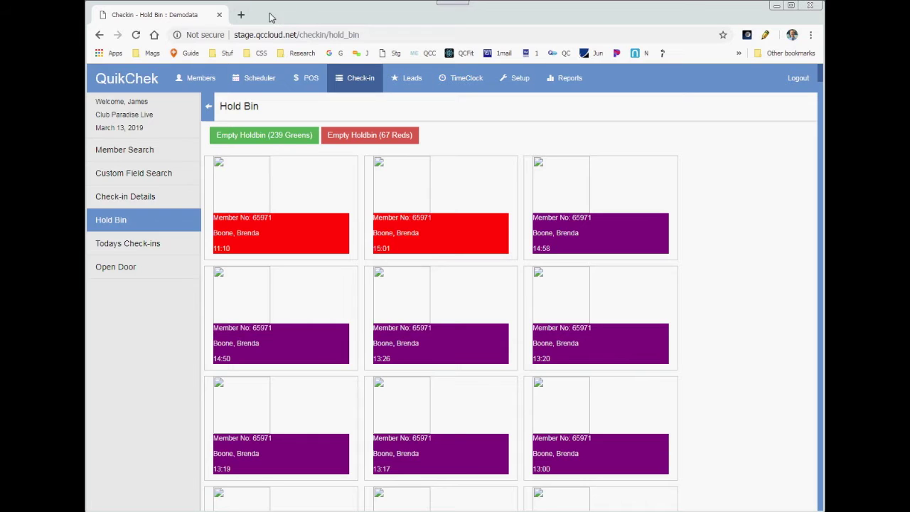
- Add a blank browser tab, and from the Hold Bin page open the POS section in its own tab
left_click(242, 15)
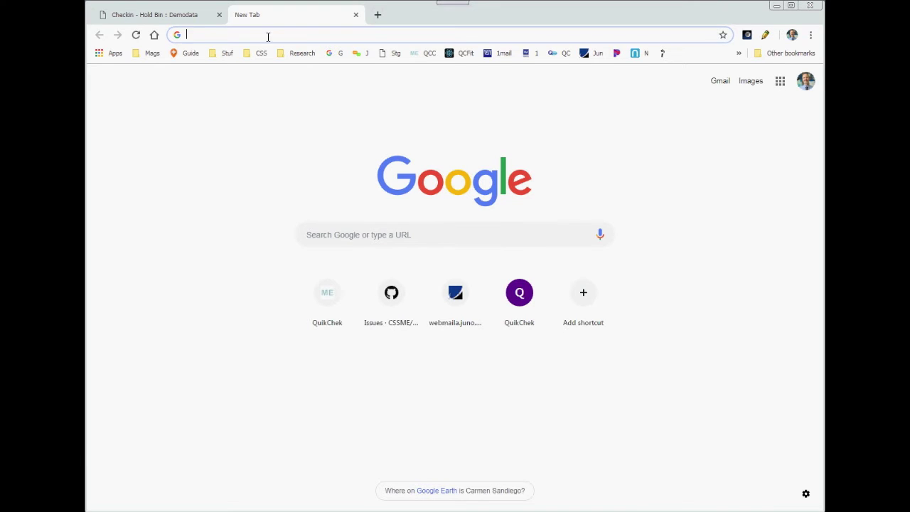
left_click(170, 16)
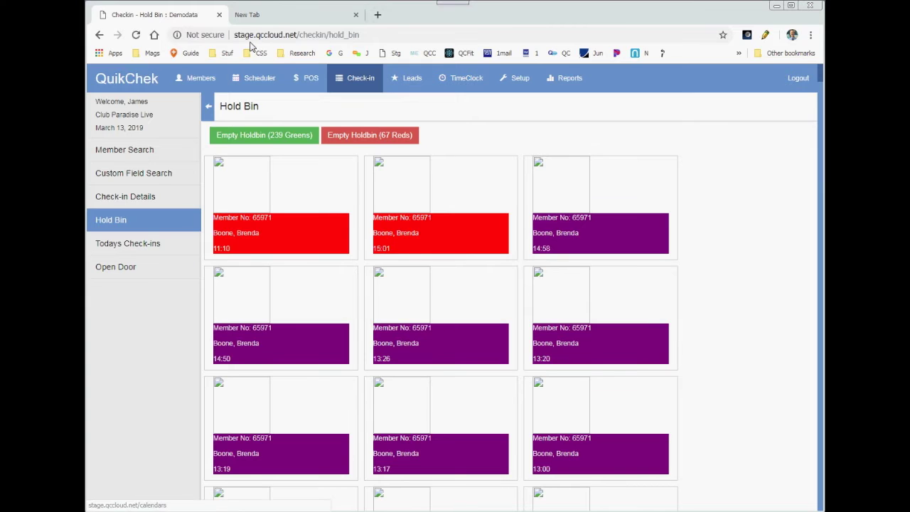
right_click(309, 84)
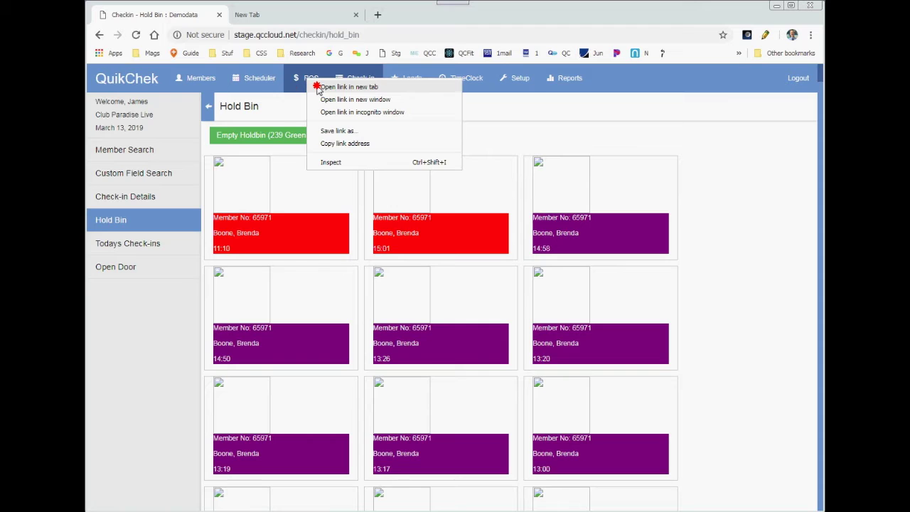
left_click(283, 114)
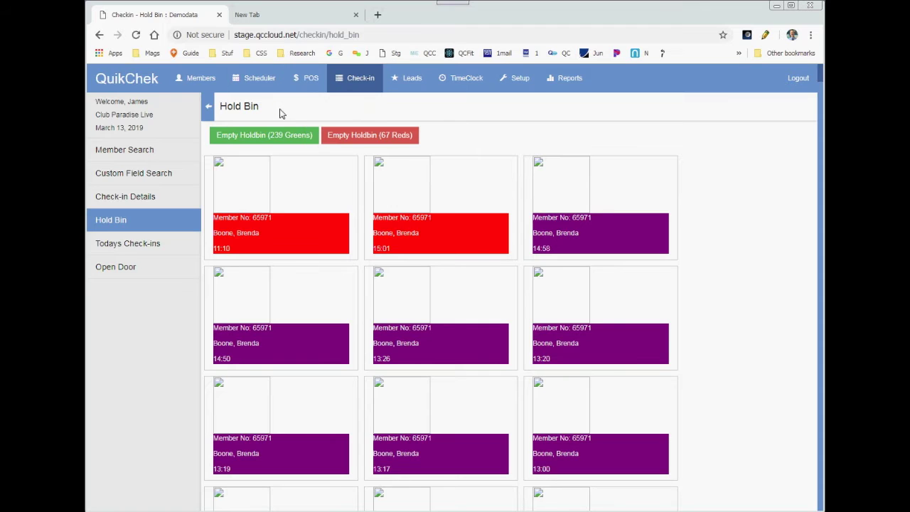
right_click(306, 81)
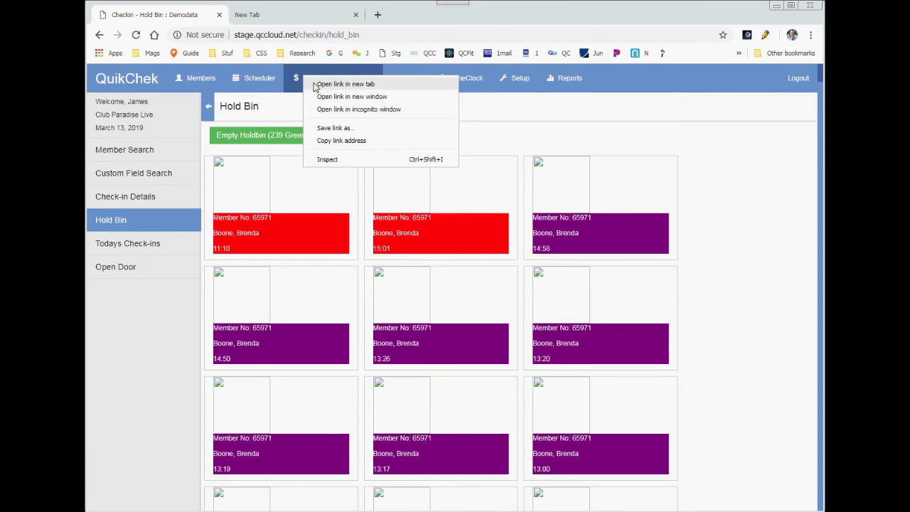
left_click(345, 84)
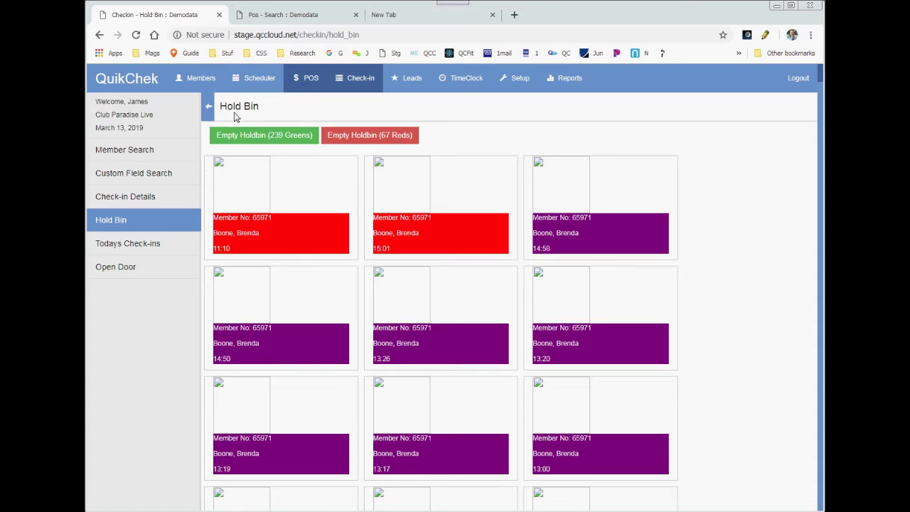
- Switch to the POS browser tab and open the sales screen for the default customer
left_click(276, 14)
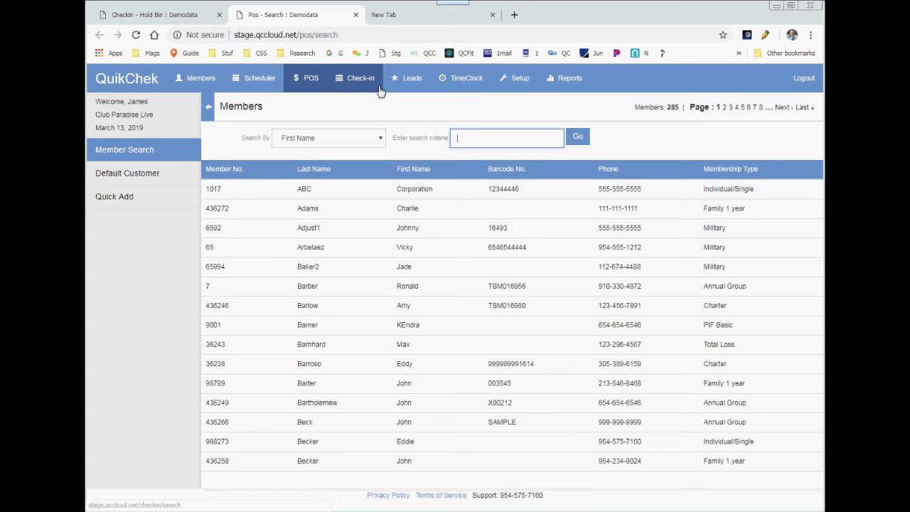
left_click(397, 15)
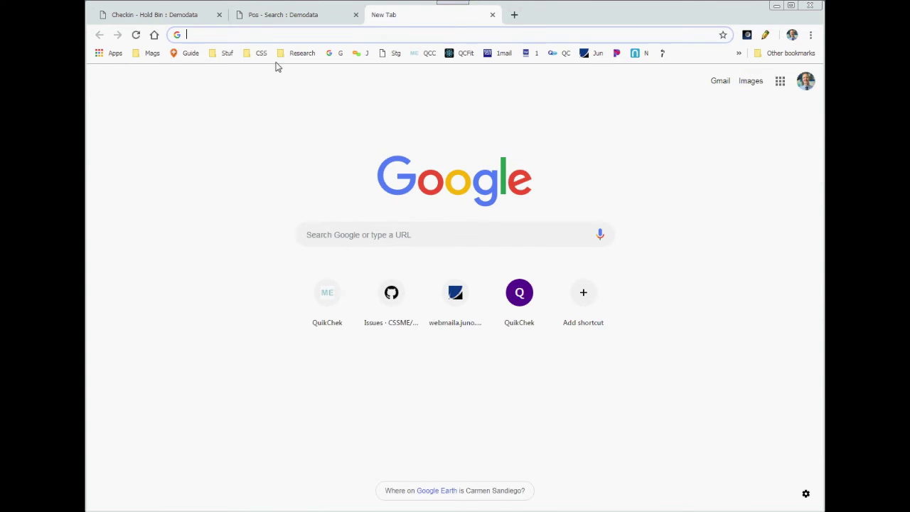
left_click(275, 17)
left_click(152, 320)
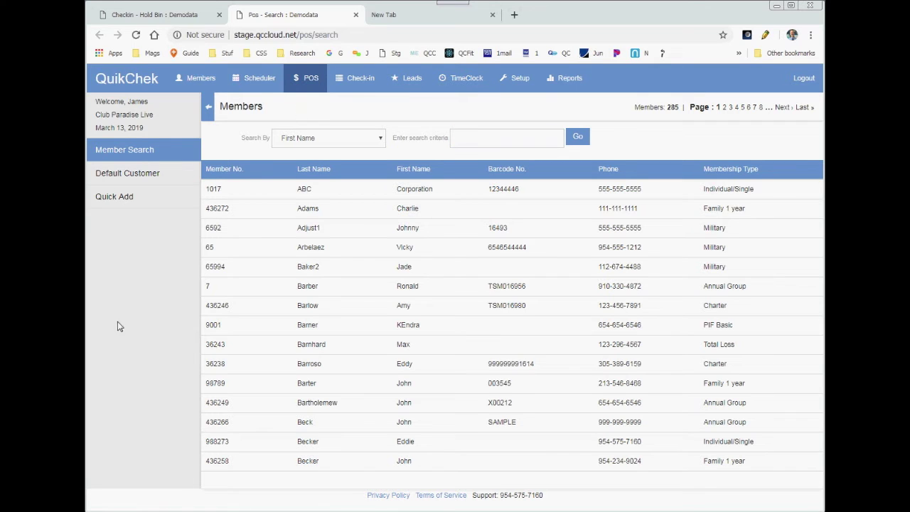
left_click(137, 176)
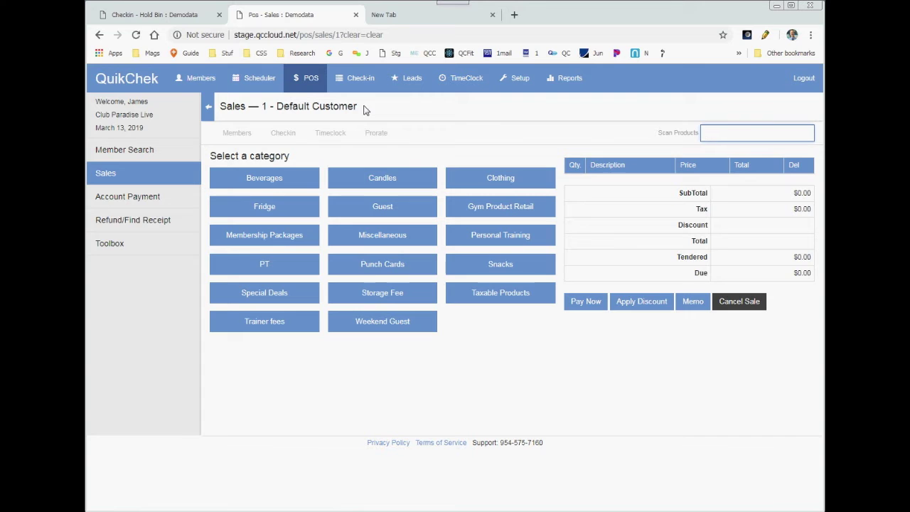
- Alternate between the Hold Bin tab and the default customer's POS sales tab to compare both open pages
left_click(162, 15)
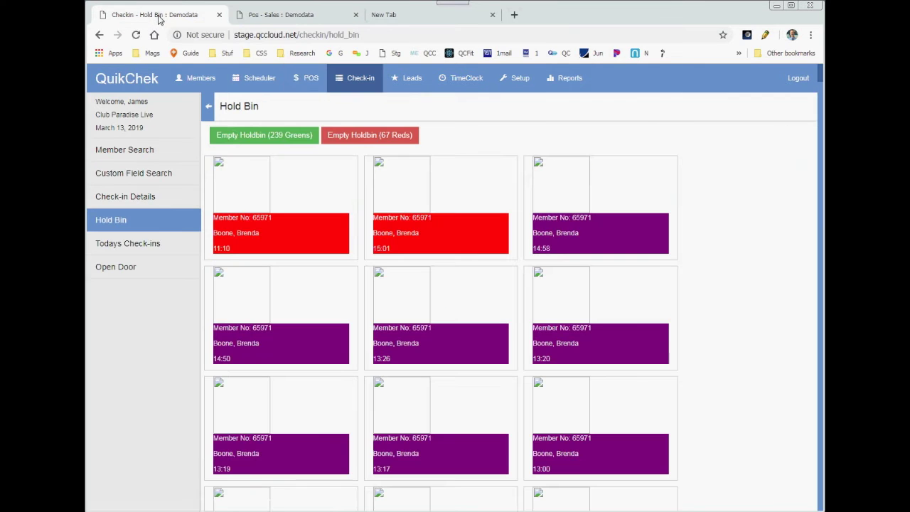
left_click(260, 16)
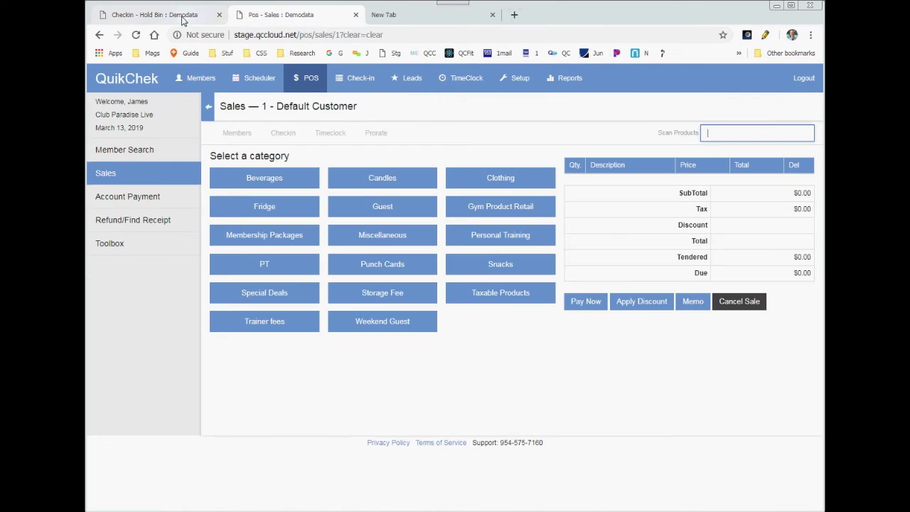
left_click(187, 17)
left_click(259, 17)
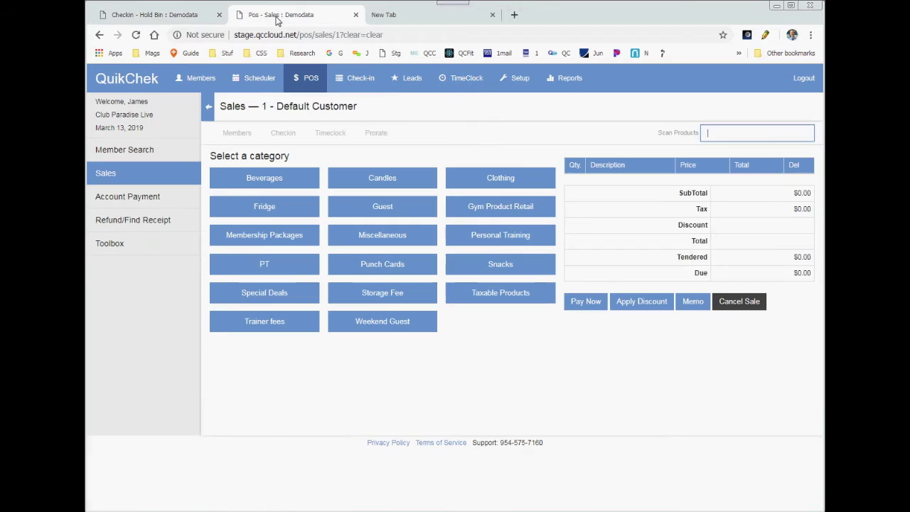
left_click(193, 17)
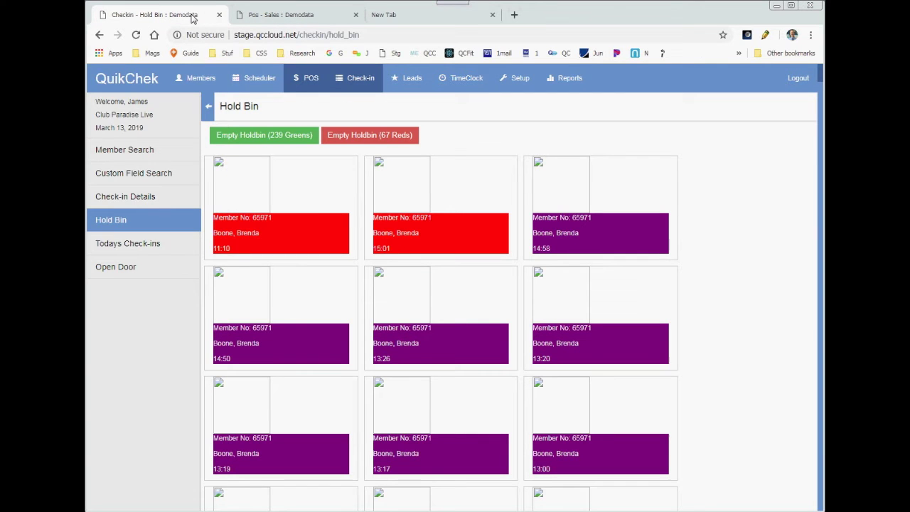
left_click(267, 19)
left_click(181, 16)
left_click(265, 14)
left_click(213, 18)
left_click(246, 16)
left_click(206, 16)
left_click(281, 17)
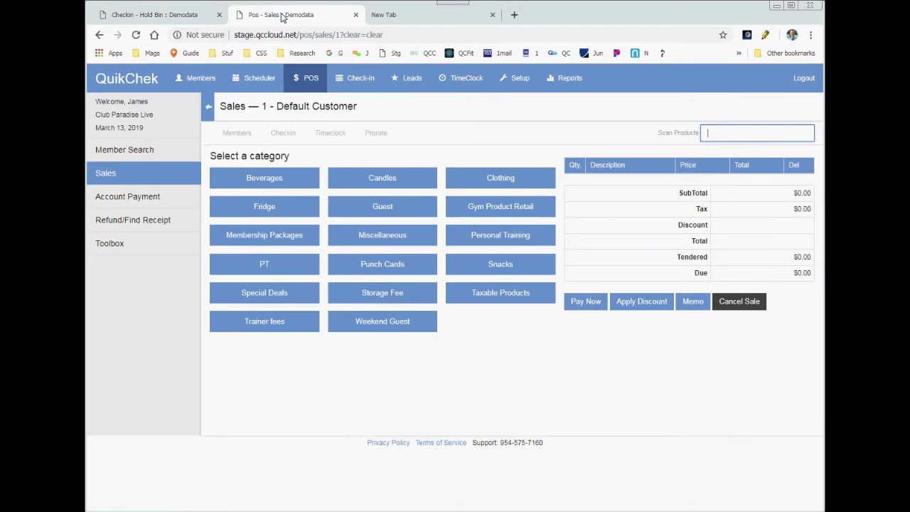
- Open the Members section in its own browser tab and bring up the details of the sixth listed member
right_click(199, 81)
left_click(227, 86)
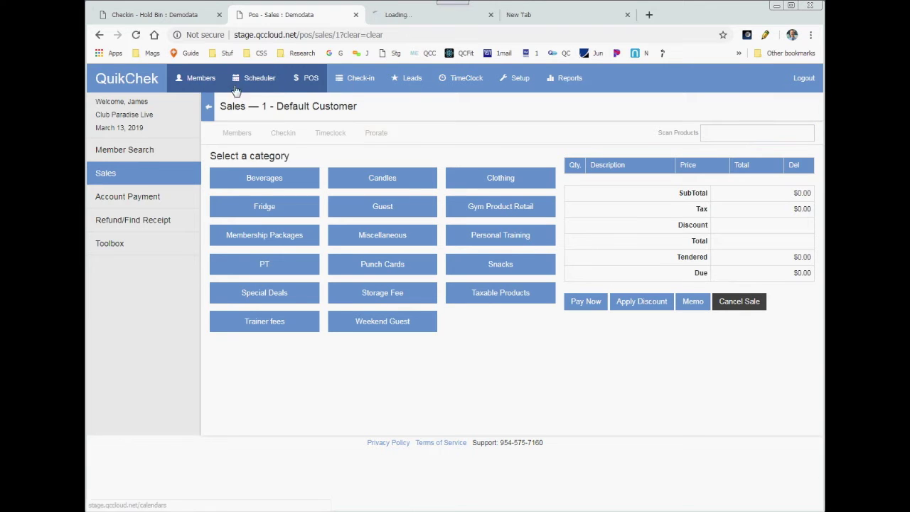
left_click(401, 15)
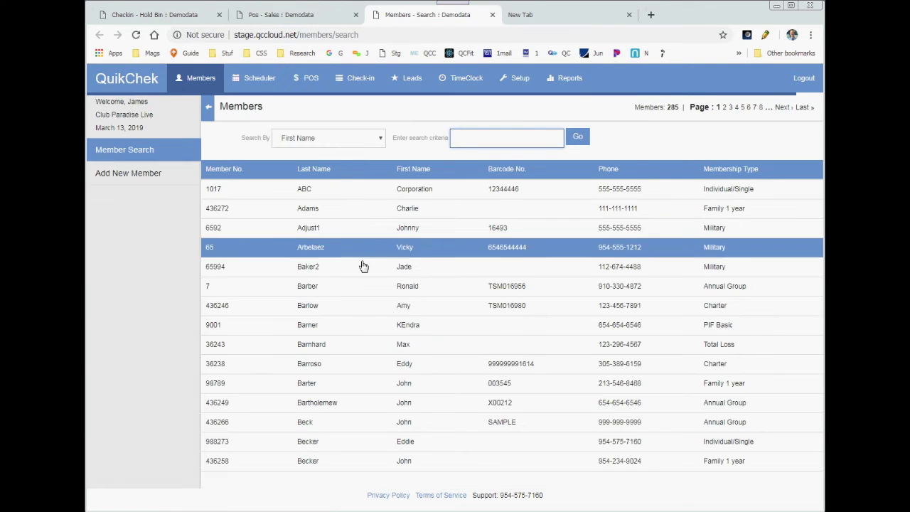
left_click(333, 292)
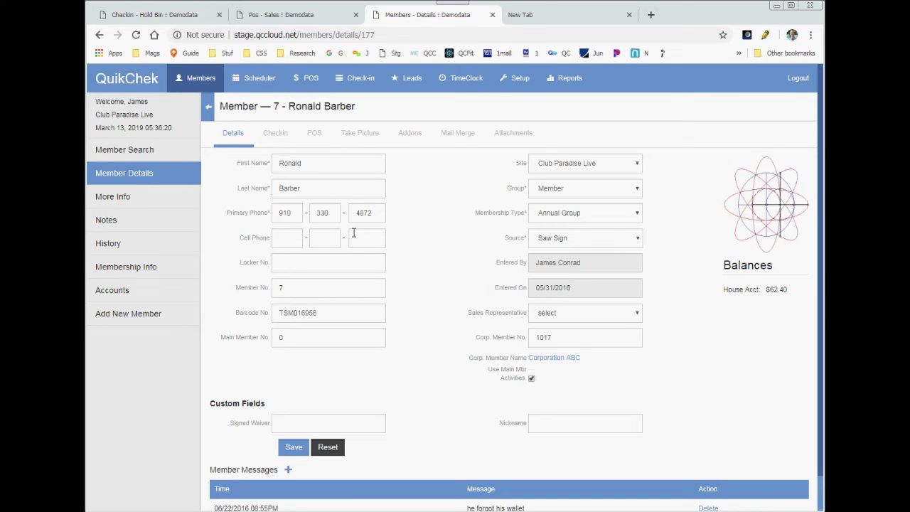
- Compare the customer named on the POS sales tab with the member shown on the member details tab
left_click(269, 16)
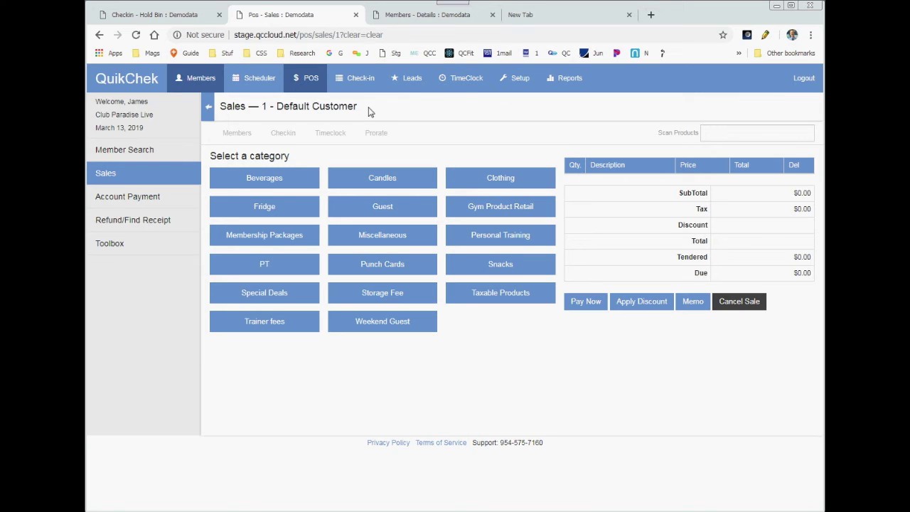
left_click_drag(354, 107, 286, 110)
left_click(287, 109)
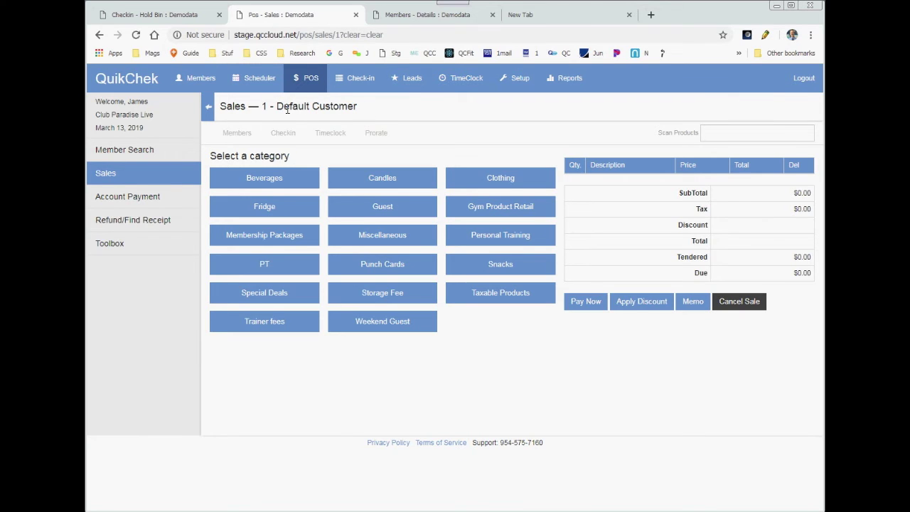
left_click(404, 16)
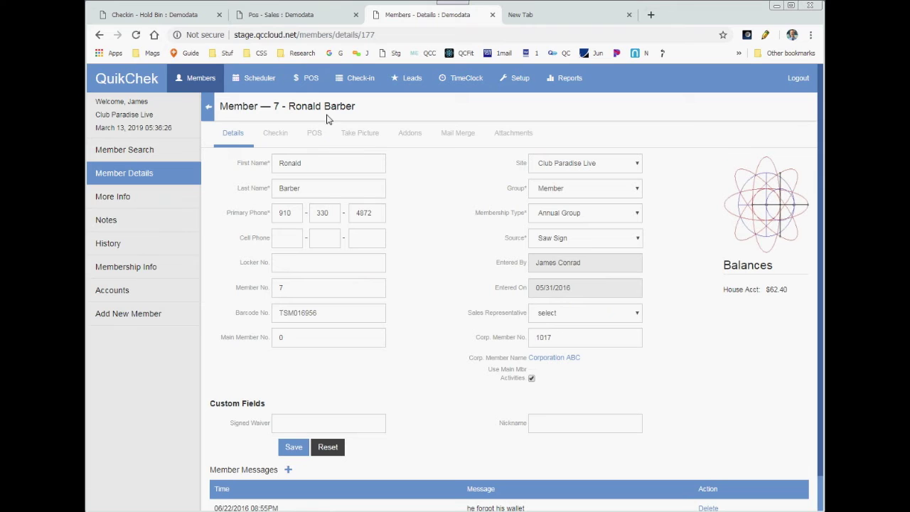
- Open the general POS member search from the member's record, return to the record and review its member-specific links
left_click(306, 80)
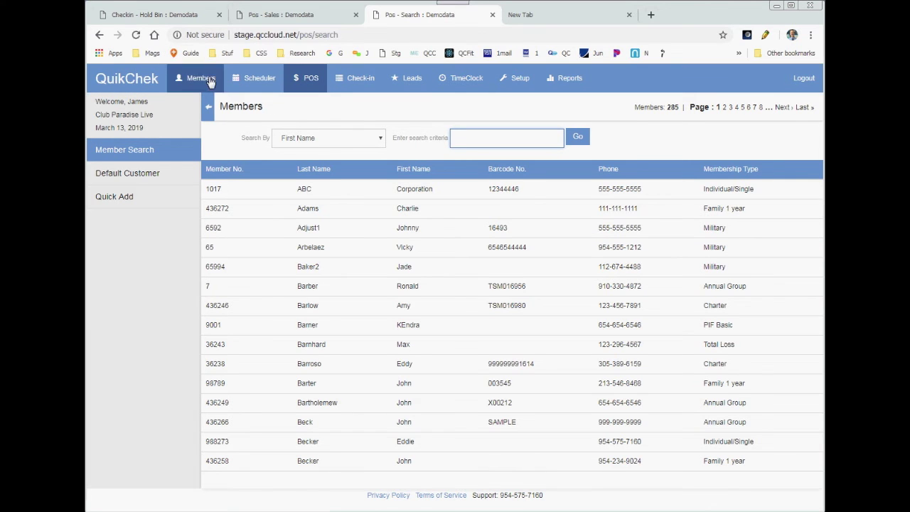
left_click(100, 35)
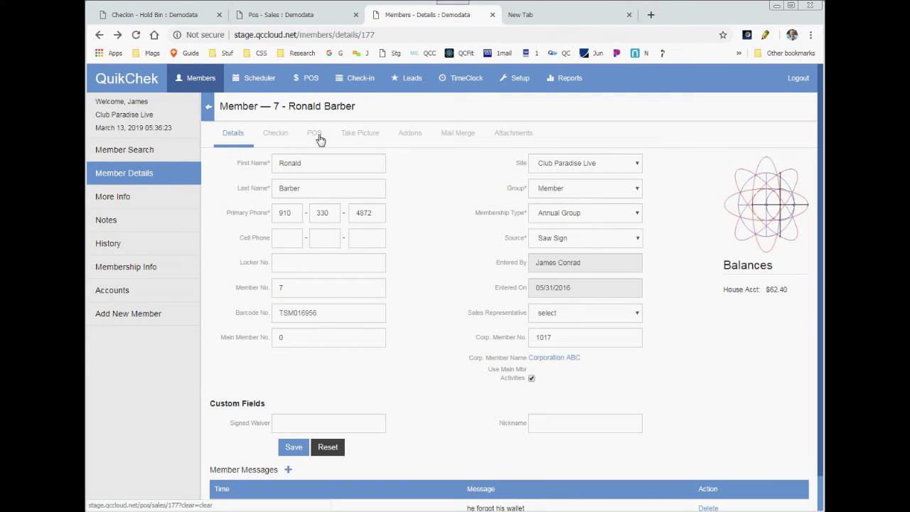
left_click_drag(554, 138, 234, 134)
left_click(302, 106)
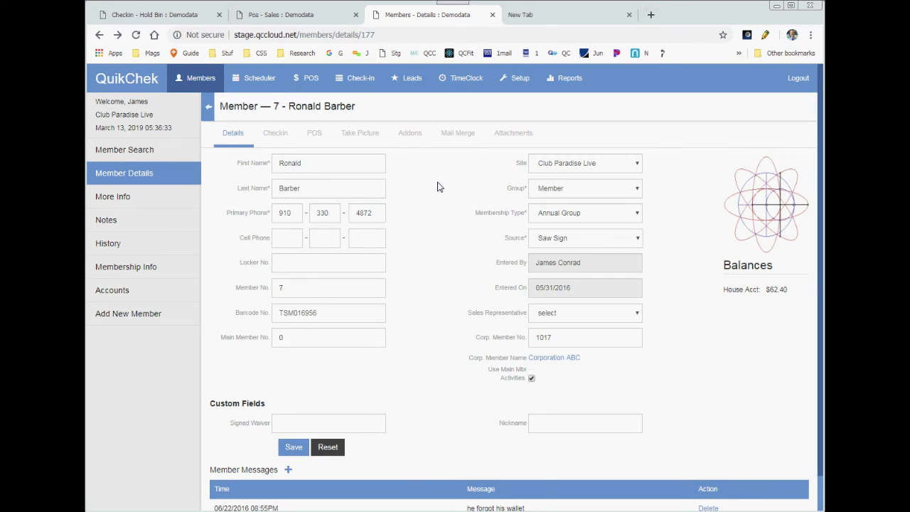
- Sell the open member one Large Water from Beverages through the record's POS link, paid with Exact Change
left_click(314, 135)
left_click(270, 185)
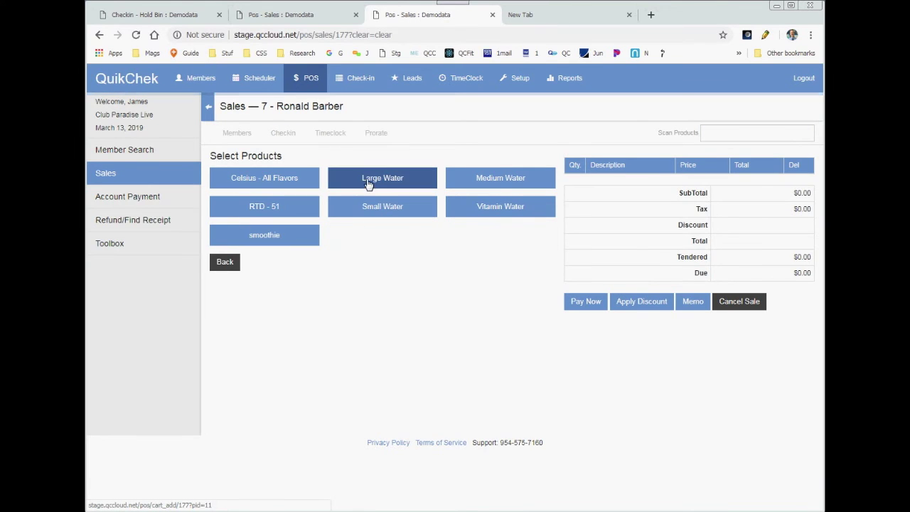
left_click(317, 181)
left_click(577, 330)
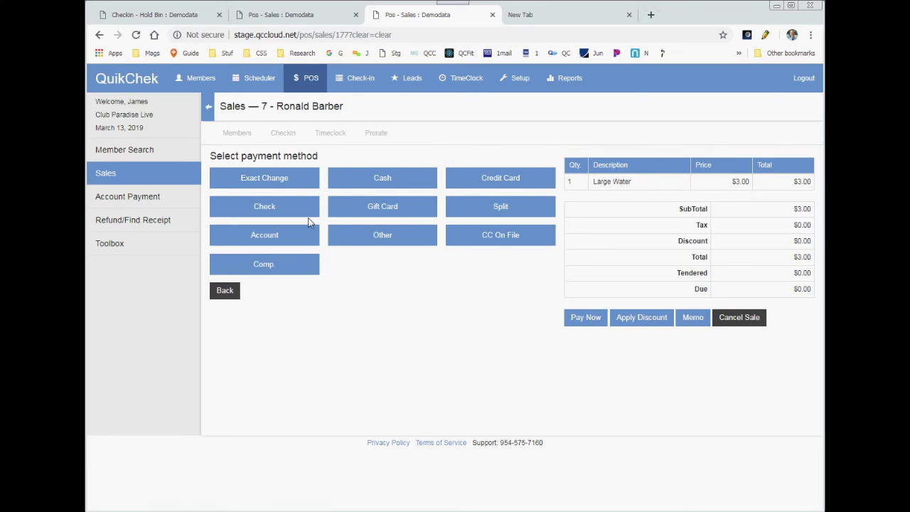
left_click(265, 179)
left_click(508, 168)
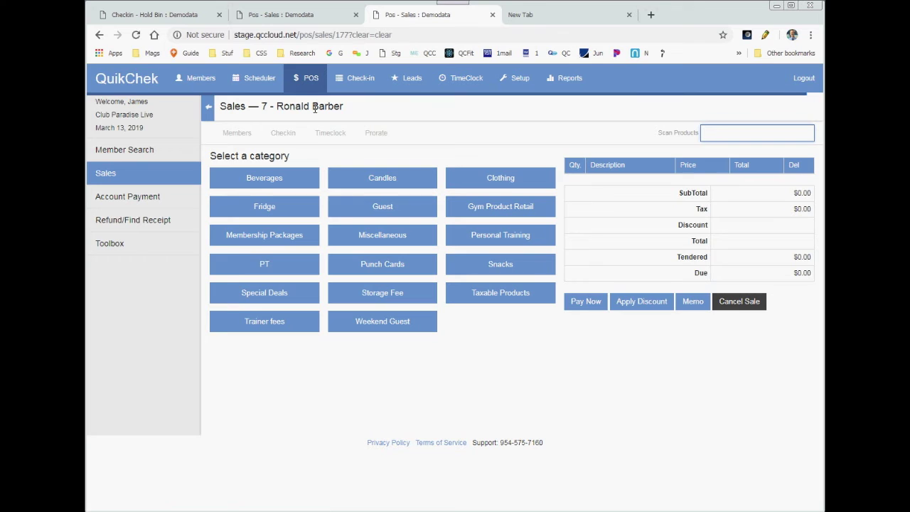
- Check the open member in for the PT(60) activity with the second listed trainer, starting from the sale's Checkin link
left_click(282, 135)
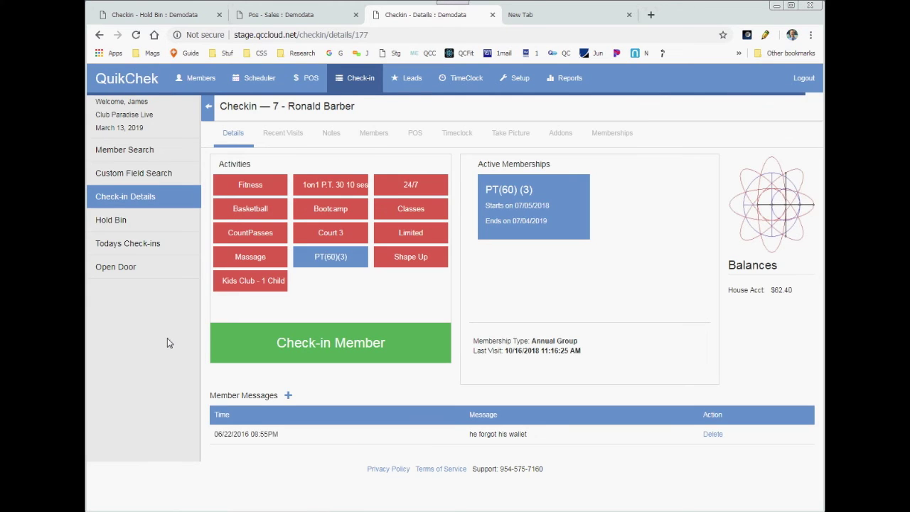
left_click(340, 256)
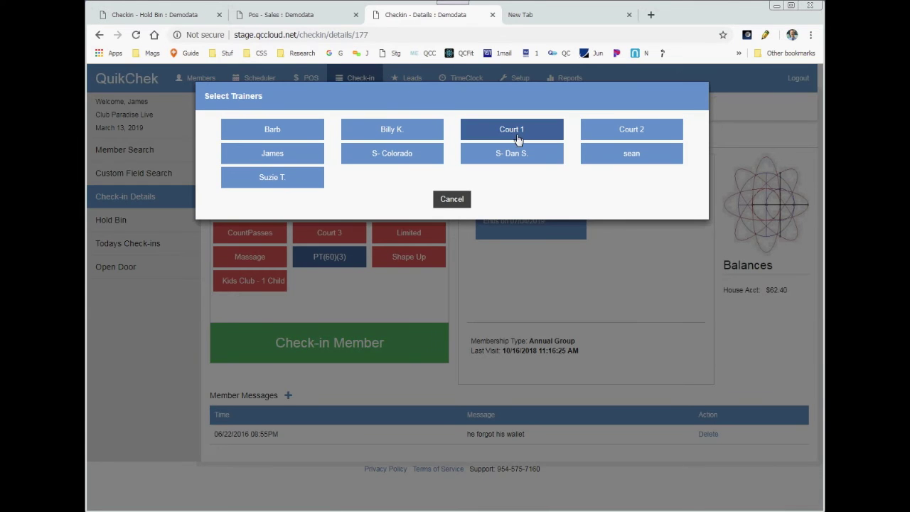
left_click(393, 130)
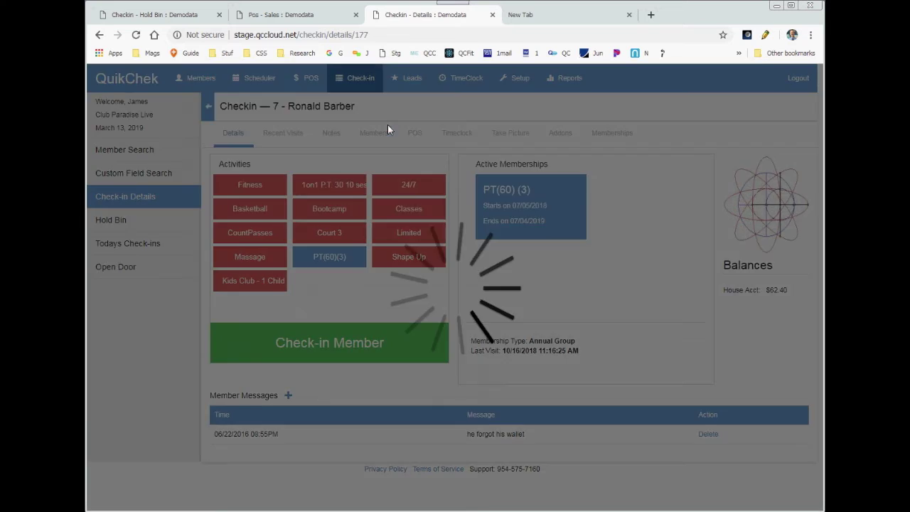
left_click(323, 342)
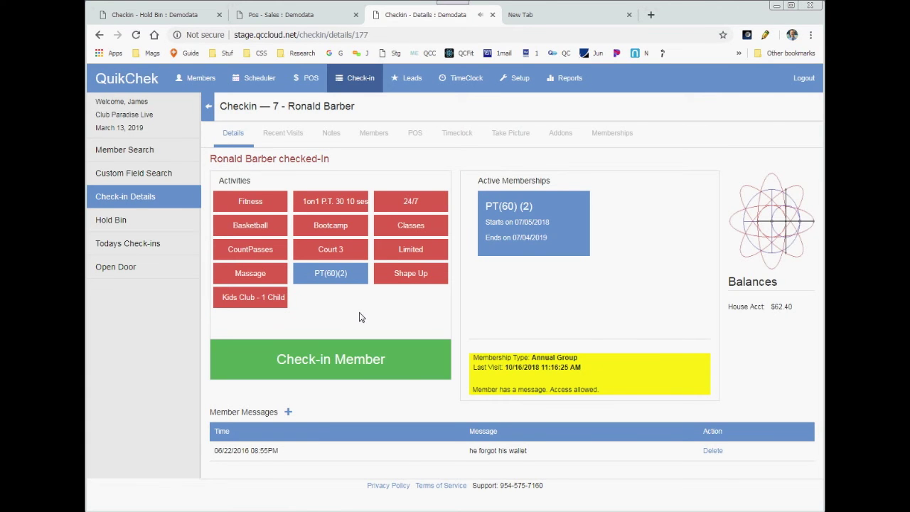
- Review the Hold Bin and POS sales browser tabs and return to the member's check-in details
left_click(151, 14)
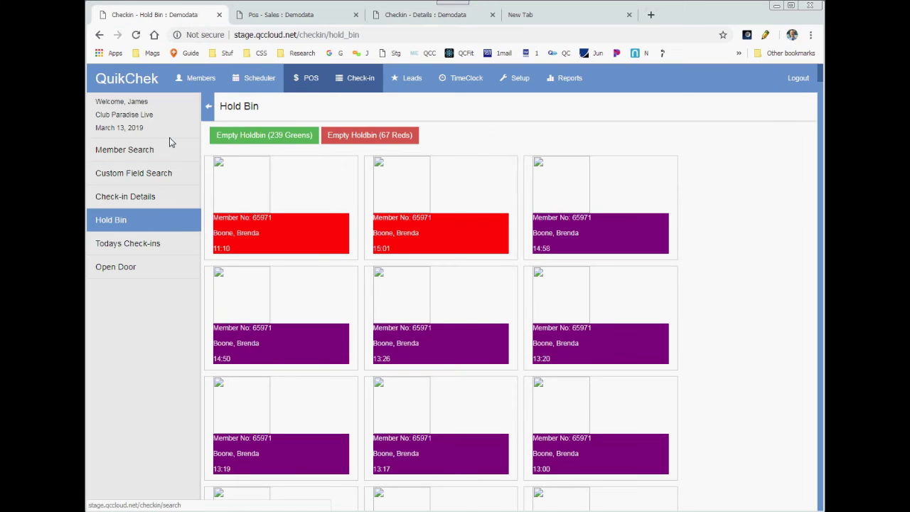
left_click(271, 18)
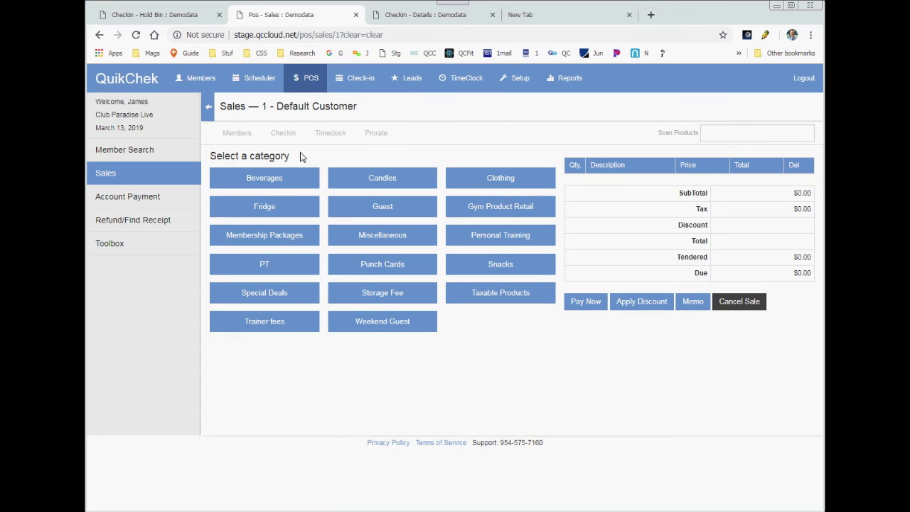
left_click(420, 16)
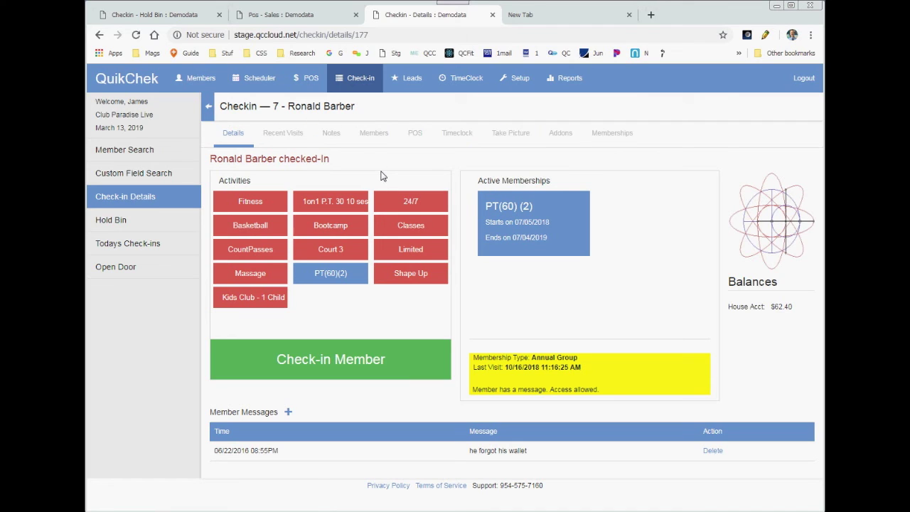
- Follow the open member through the Members, POS and Checkin links, checking the member named in the page heading
left_click(369, 135)
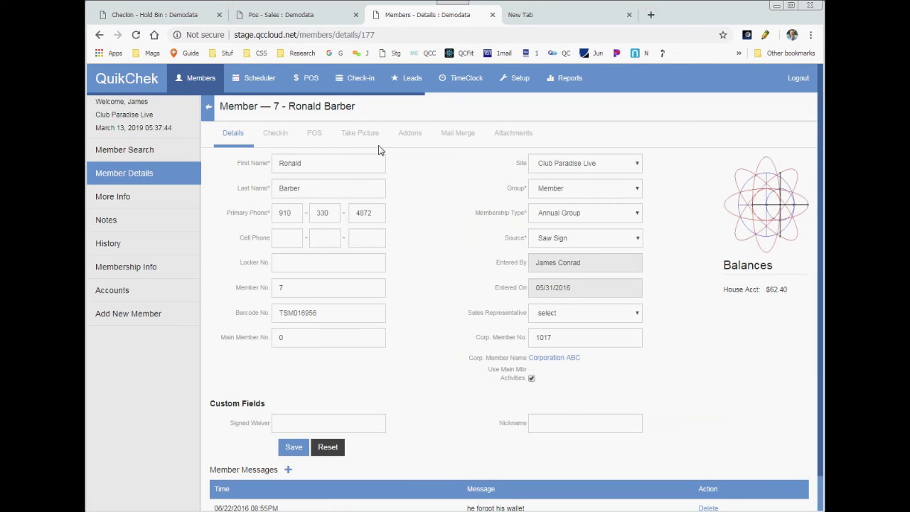
left_click(313, 134)
left_click(283, 133)
left_click_drag(353, 106, 286, 107)
left_click(334, 107)
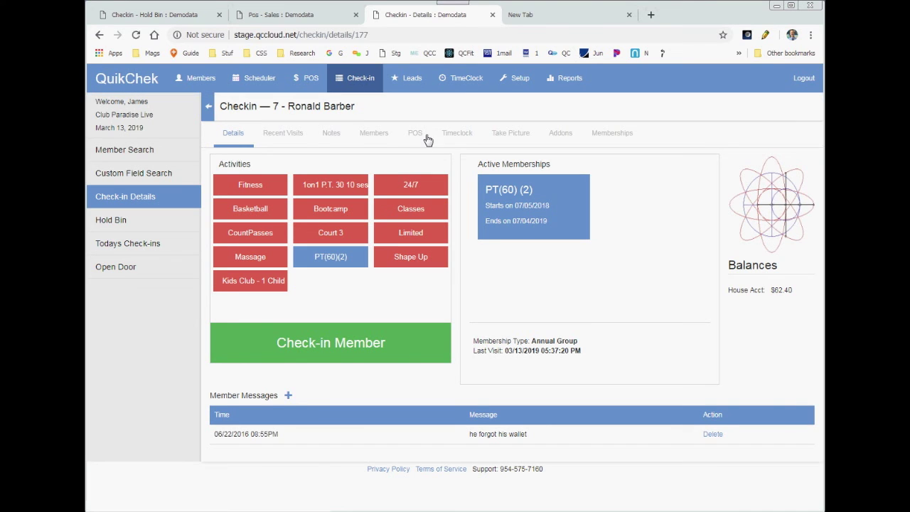
left_click_drag(354, 107, 304, 107)
left_click(306, 106)
- Compare the POS, Hold Bin and member check-in browser tabs, finishing on the Hold Bin and its page address
left_click(294, 24)
left_click(179, 22)
left_click(306, 21)
left_click(407, 15)
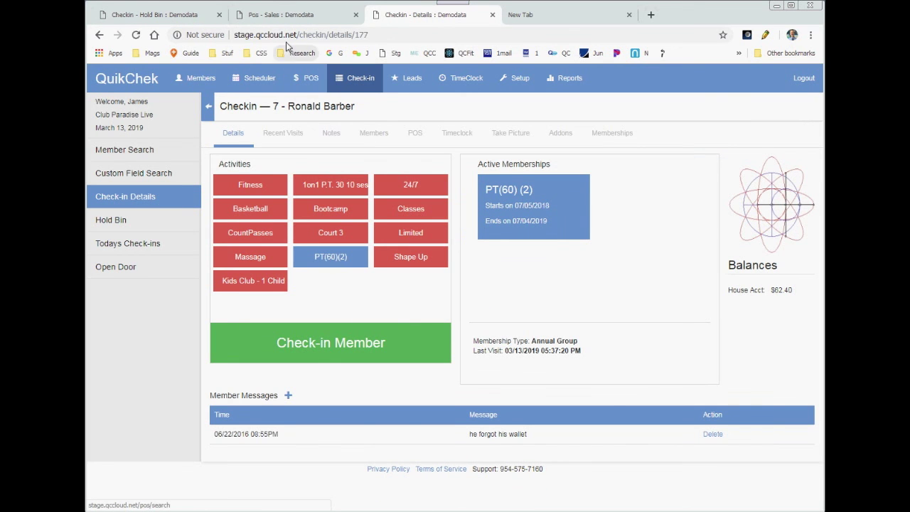
left_click(178, 16)
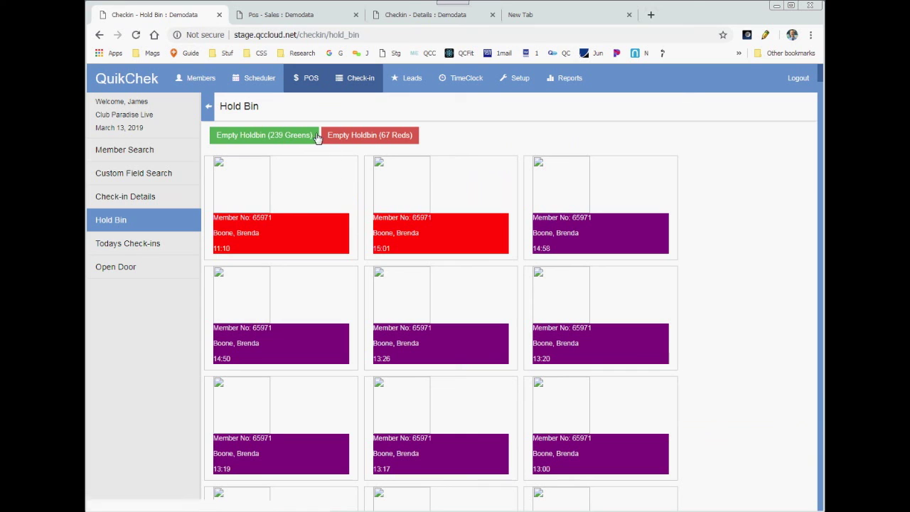
left_click(256, 34)
left_click(256, 34)
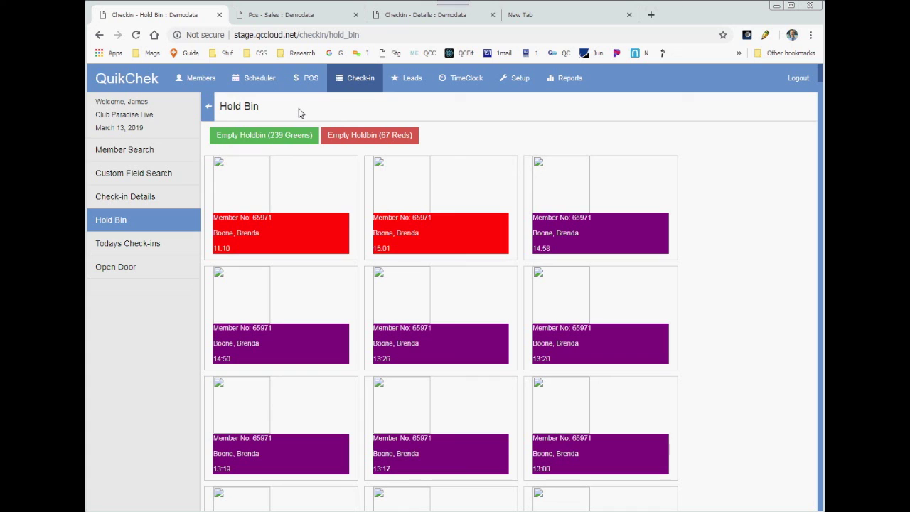
- Bring up the POS sales browser tab and check the customer named in its heading
left_click(288, 17)
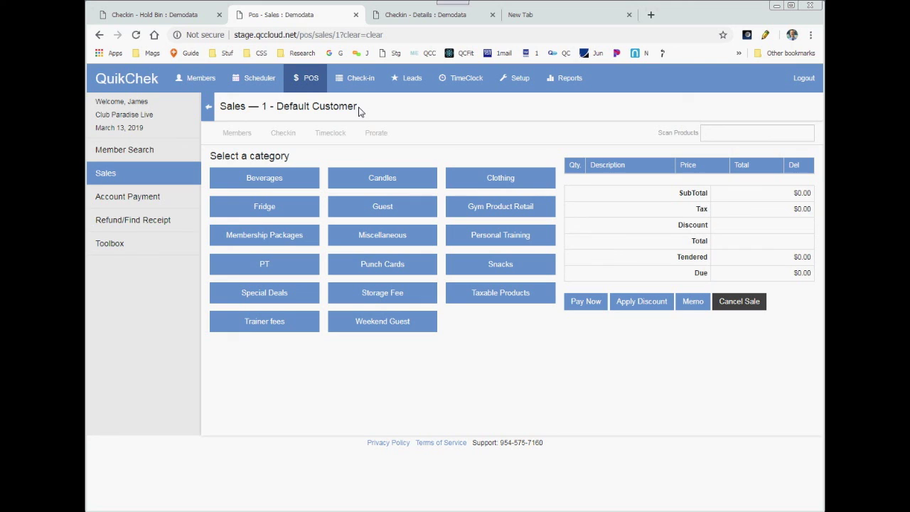
mouse_move(361, 109)
left_mouse_down()
mouse_move(286, 106)
mouse_move(345, 105)
left_mouse_up()
left_click(290, 107)
left_click(359, 110)
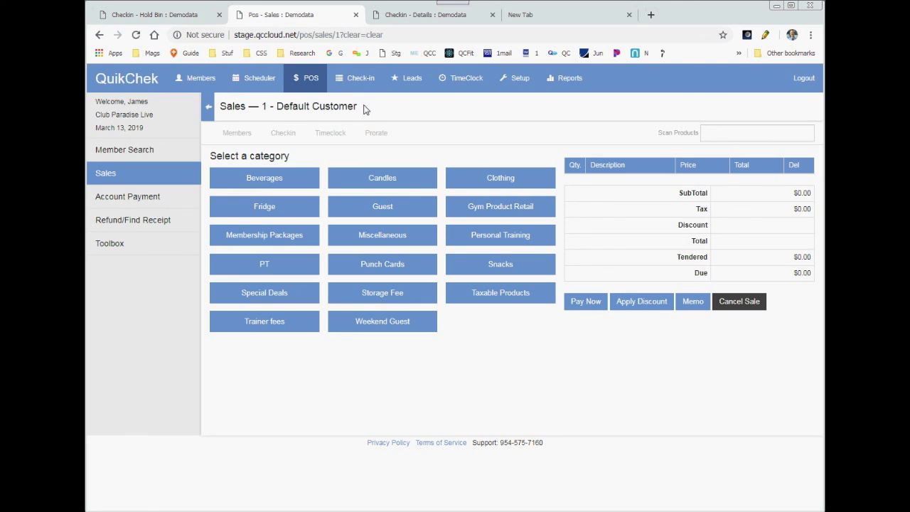